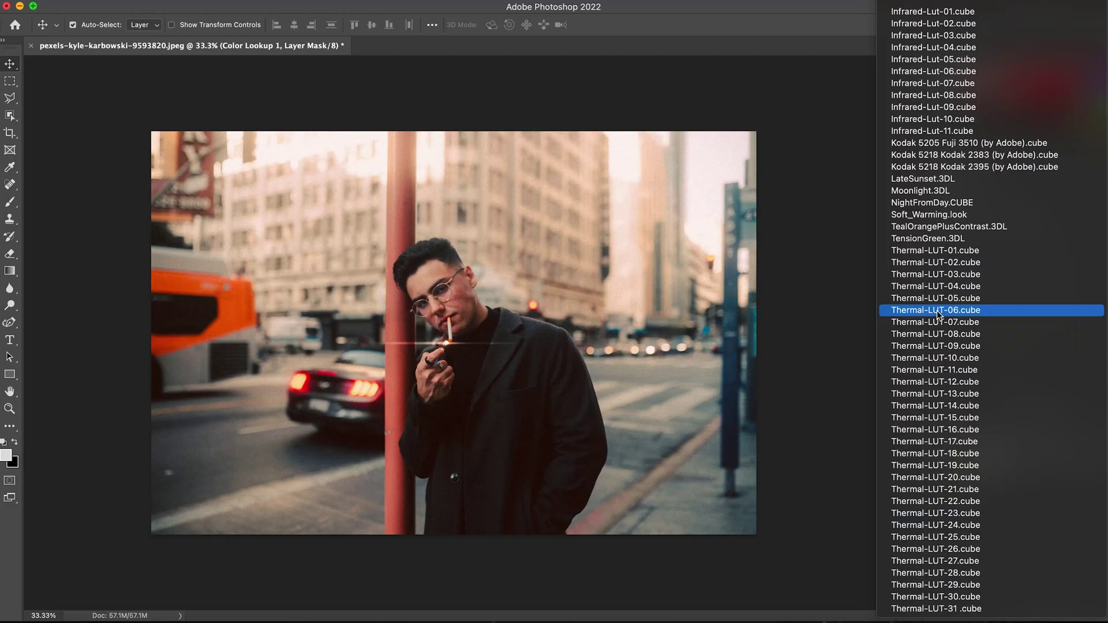
- Confirm Thermal-LUT-06.cube as the lookup table, then open the THERMAL LUTS folder on the desktop
key("Return")
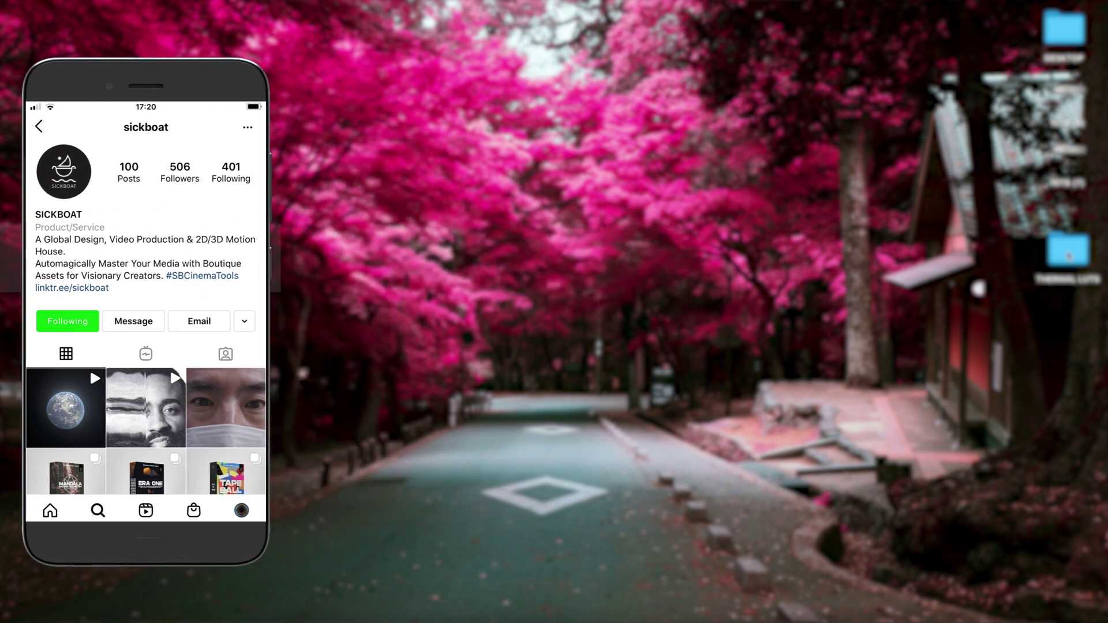
left_click(1068, 254)
double_click(1067, 254)
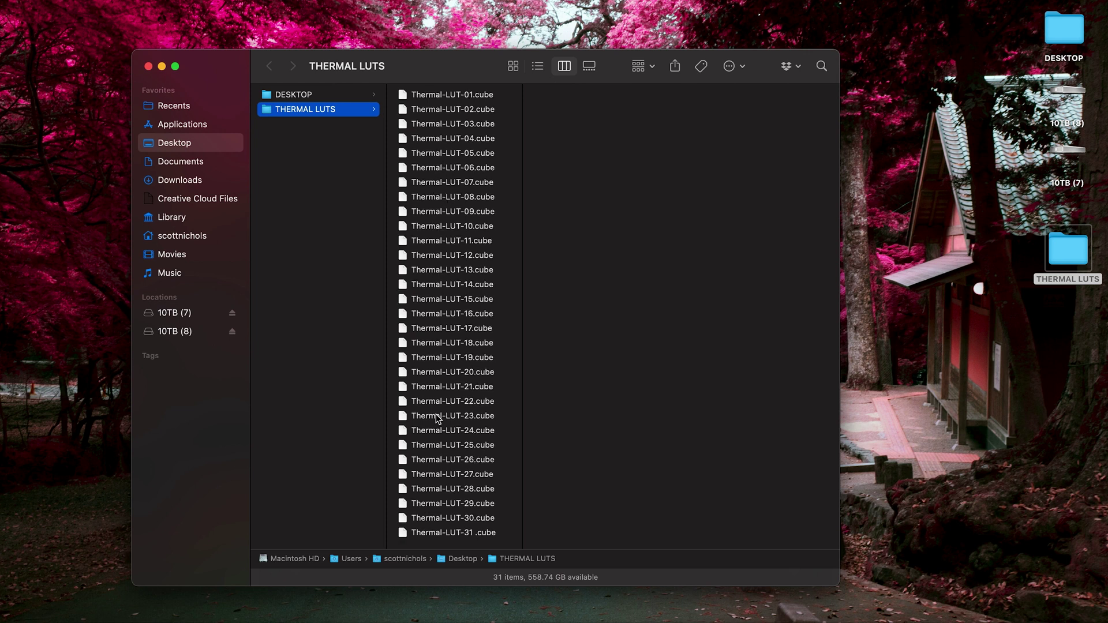
- Verify the Thermal-LUT .cube files in Adobe Photoshop 2022 > Presets > 3DLUTs, then return to Photoshop
left_click_drag(439, 63, 438, 62)
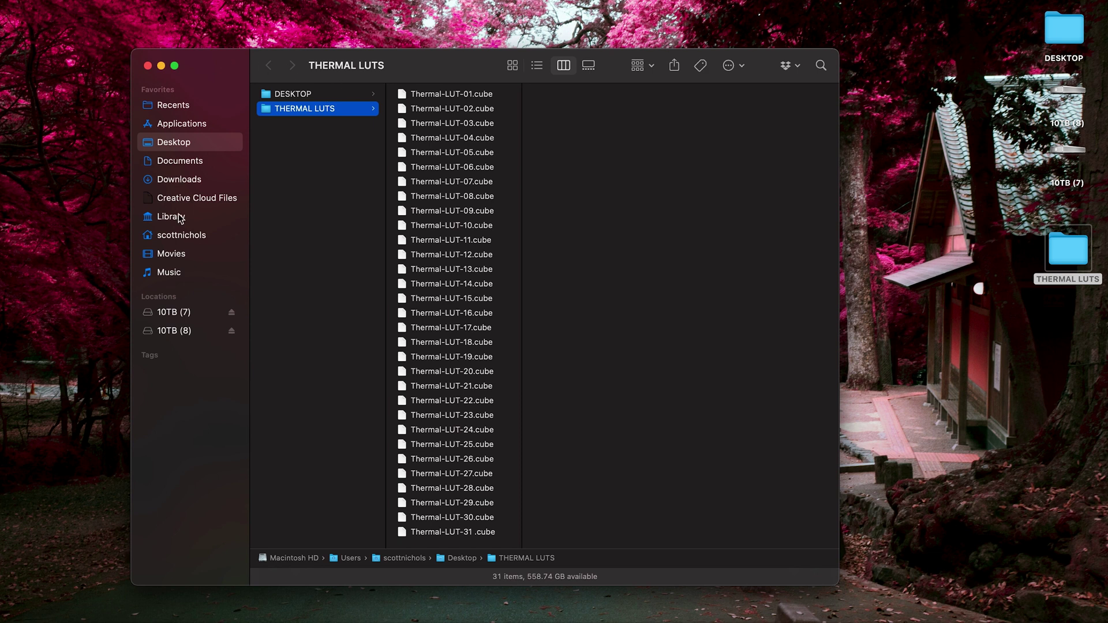
left_click(171, 128)
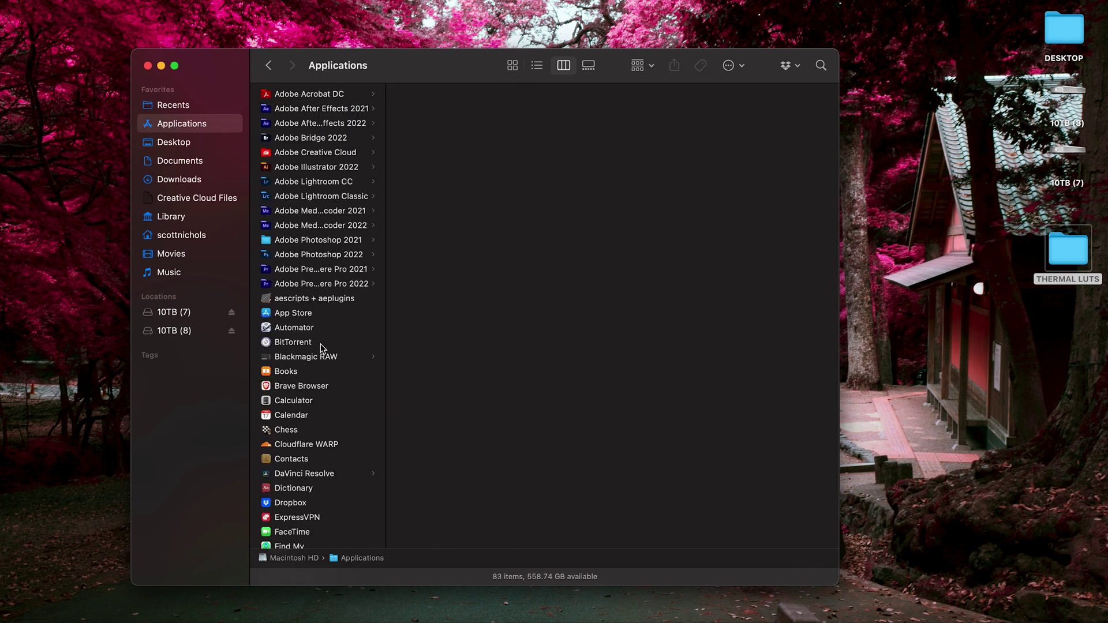
left_click(310, 257)
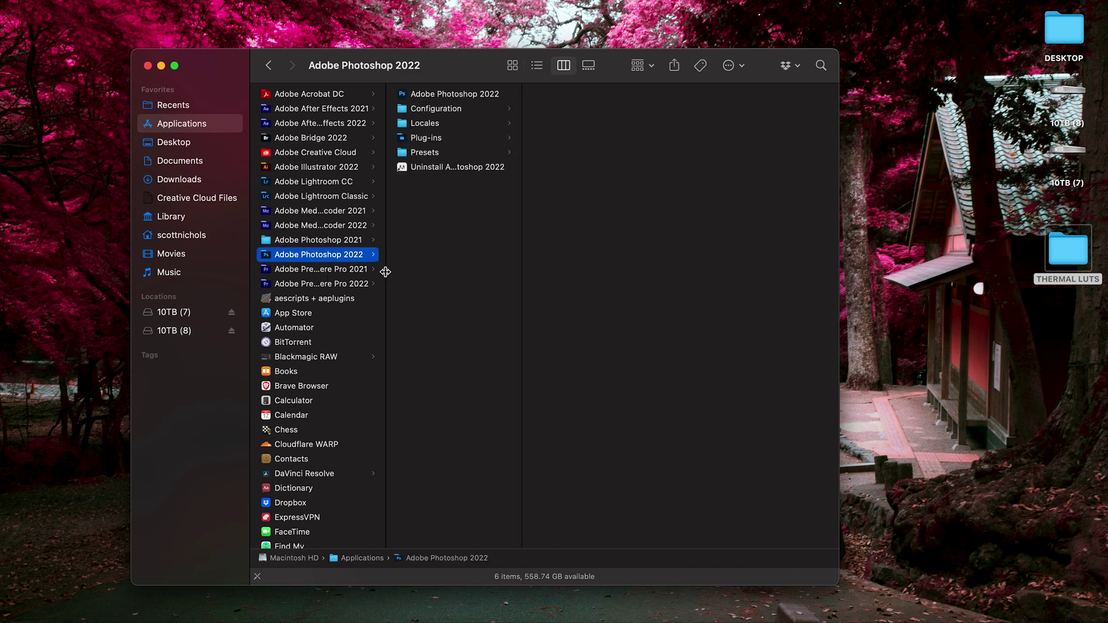
left_click(423, 155)
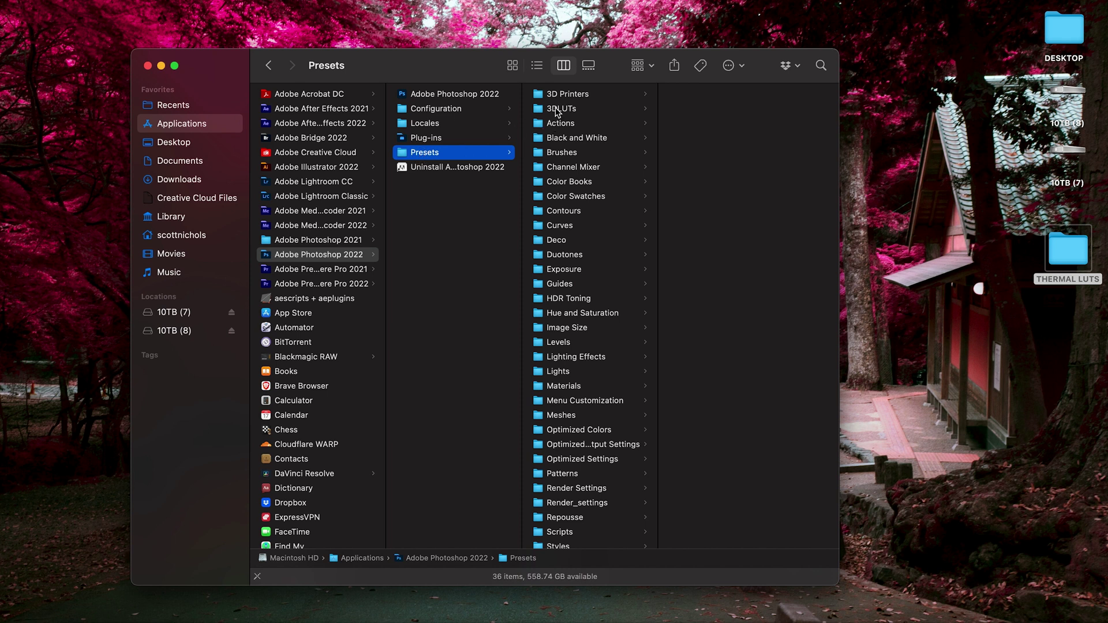
left_click(558, 111)
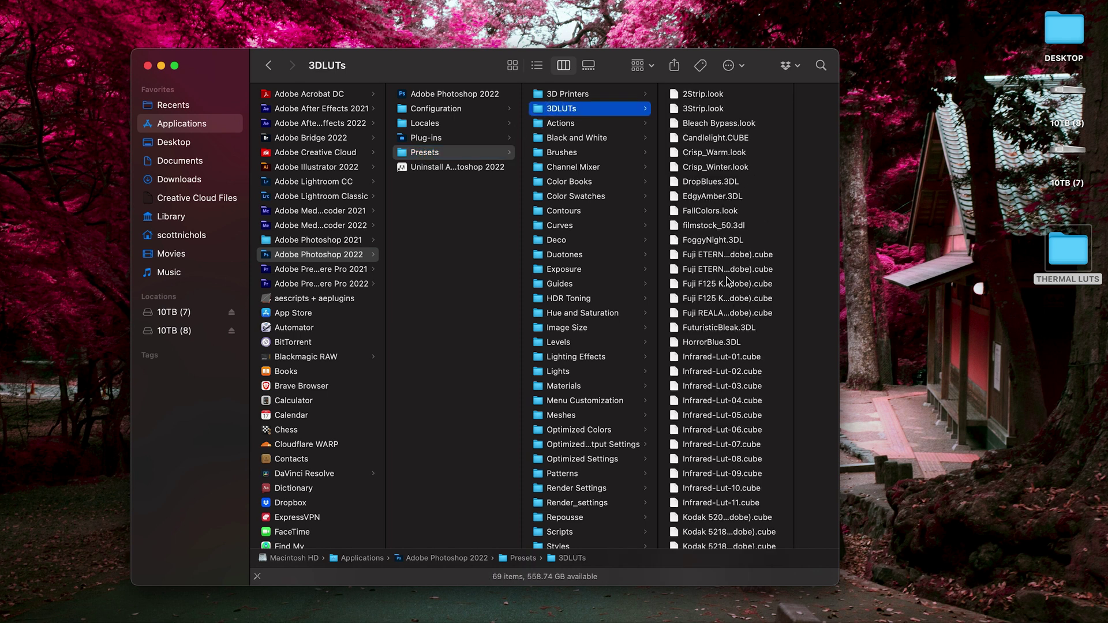
scroll(718, 242, "down", 15)
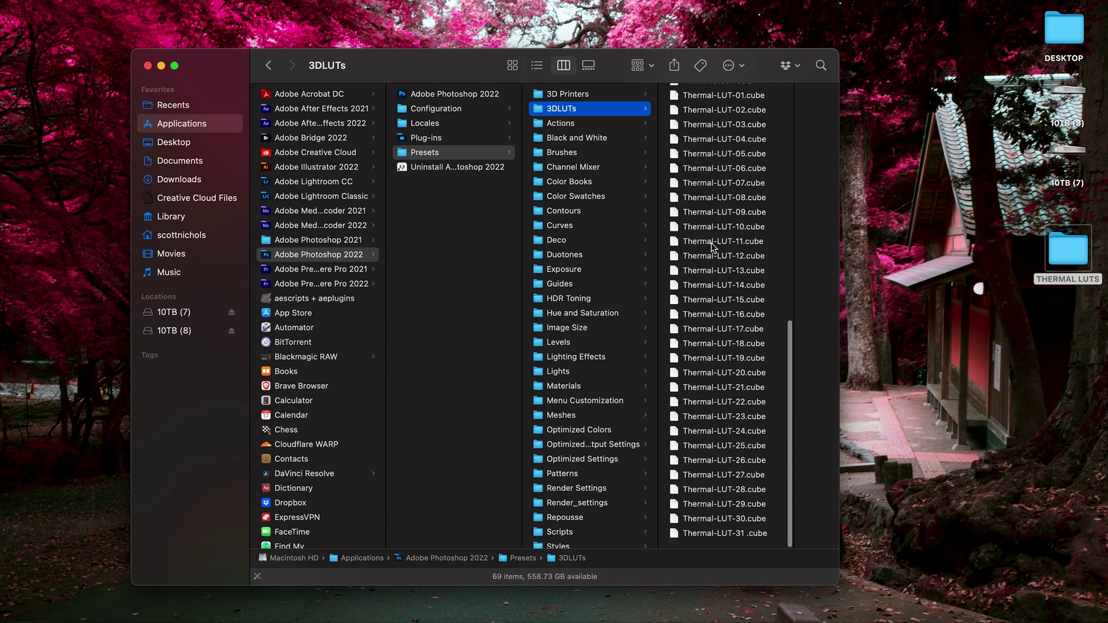
scroll(715, 260, "up", 1)
scroll(711, 320, "down", 3)
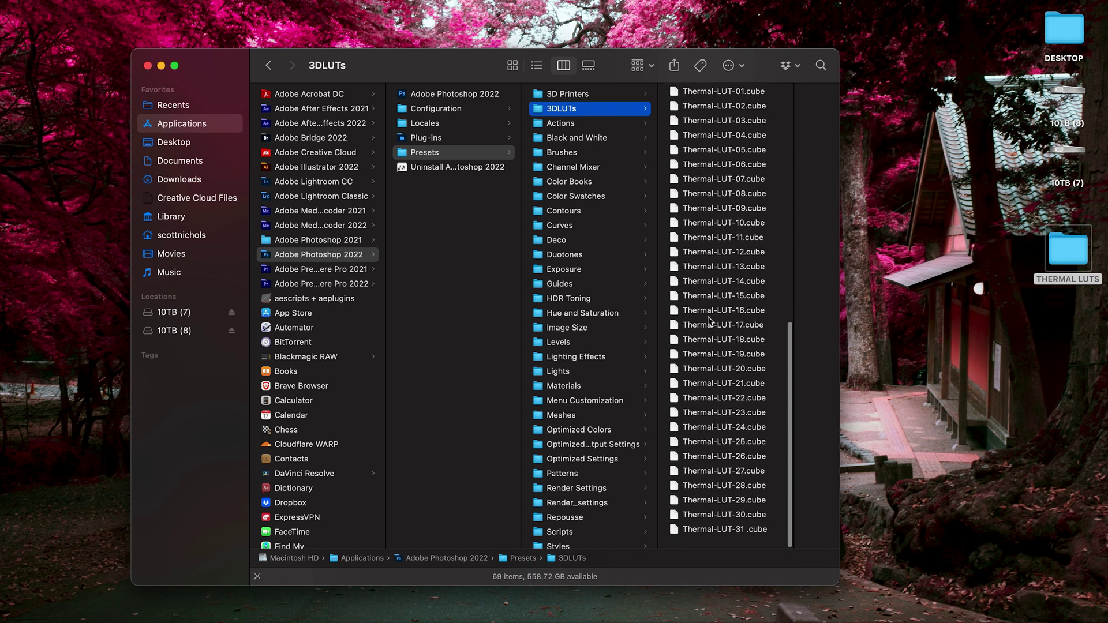
left_click(656, 621)
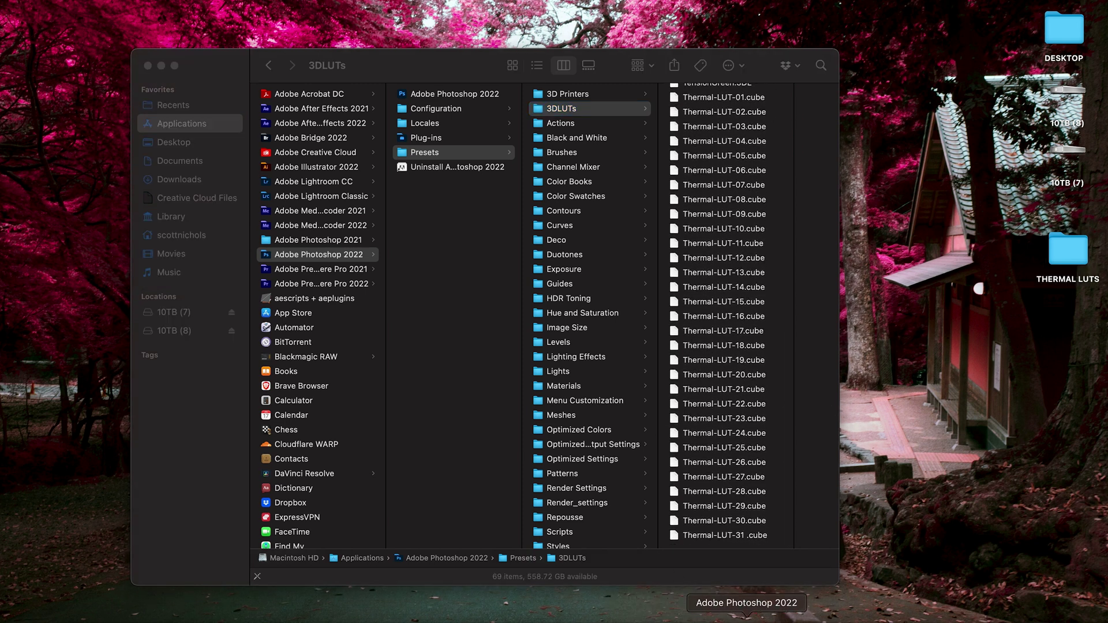
left_click(745, 620)
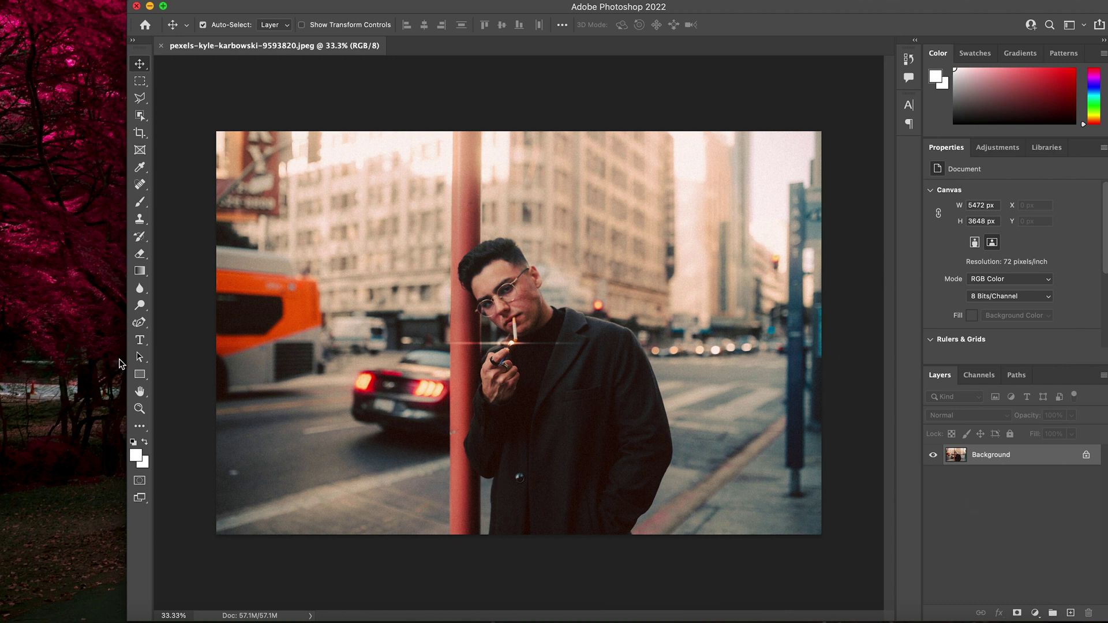
- Widen the window and add a Color Lookup layer loading Thermal-LUT-06.cube
left_click_drag(128, 360, 1, 359)
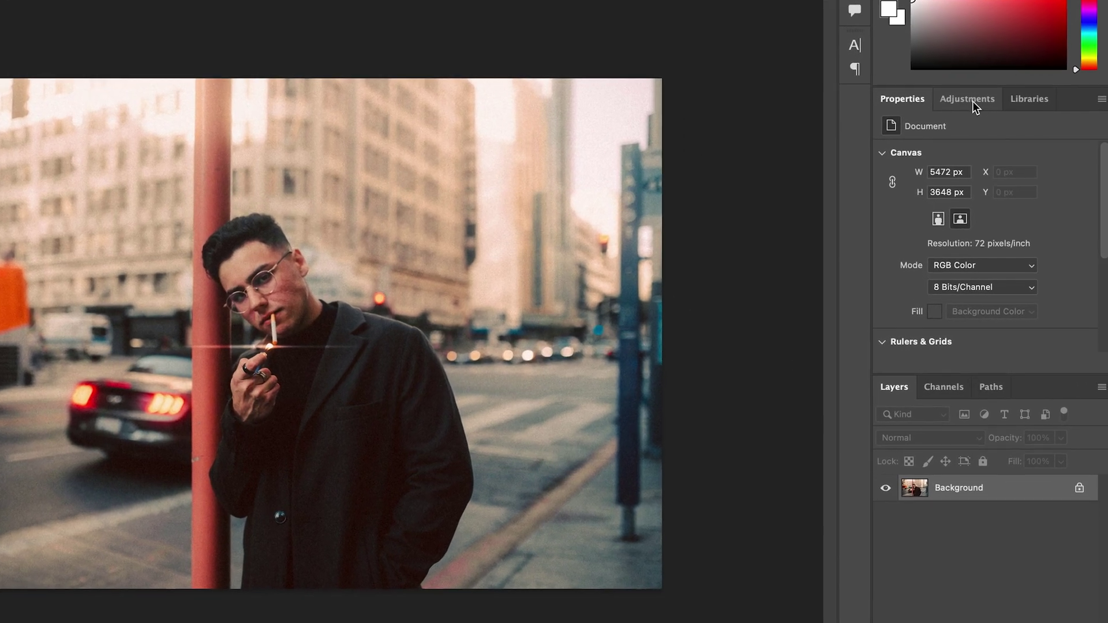
left_click(969, 100)
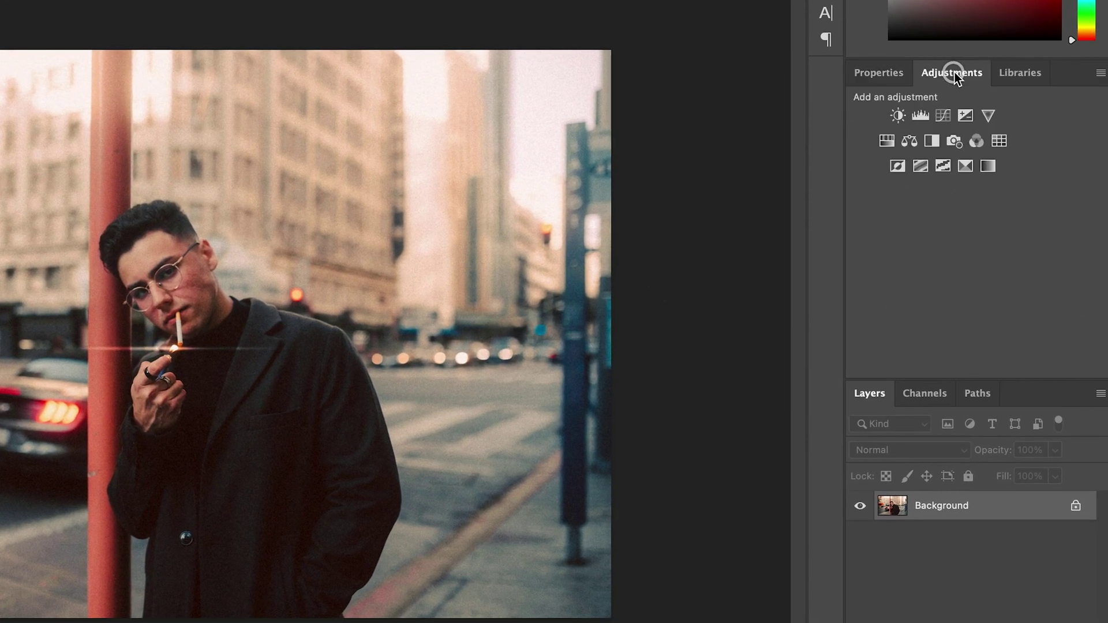
left_click(999, 142)
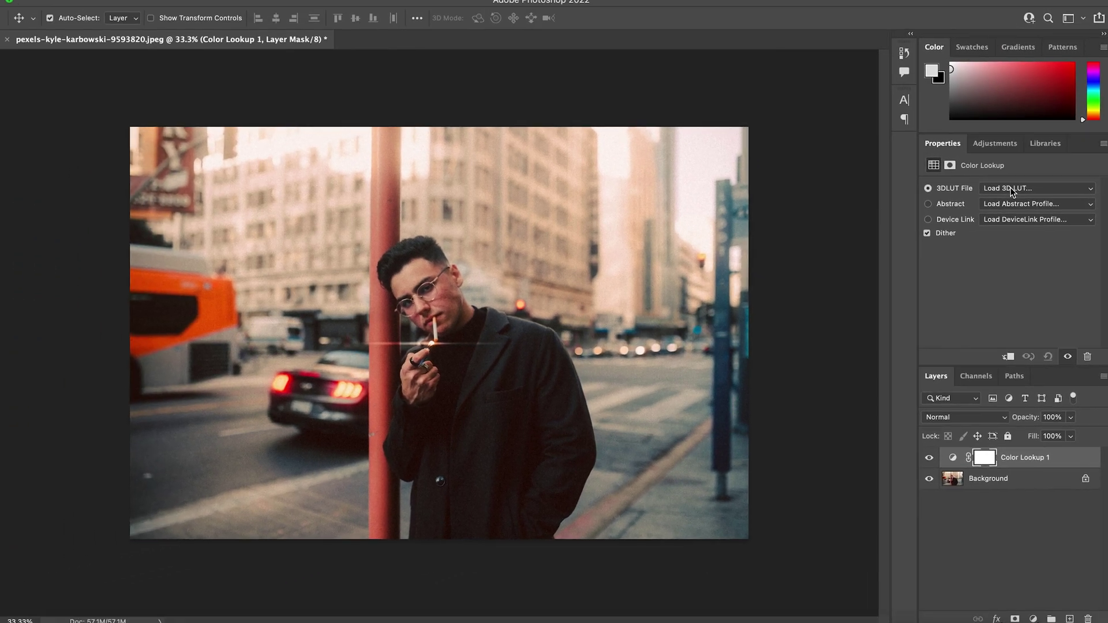
left_click(1010, 188)
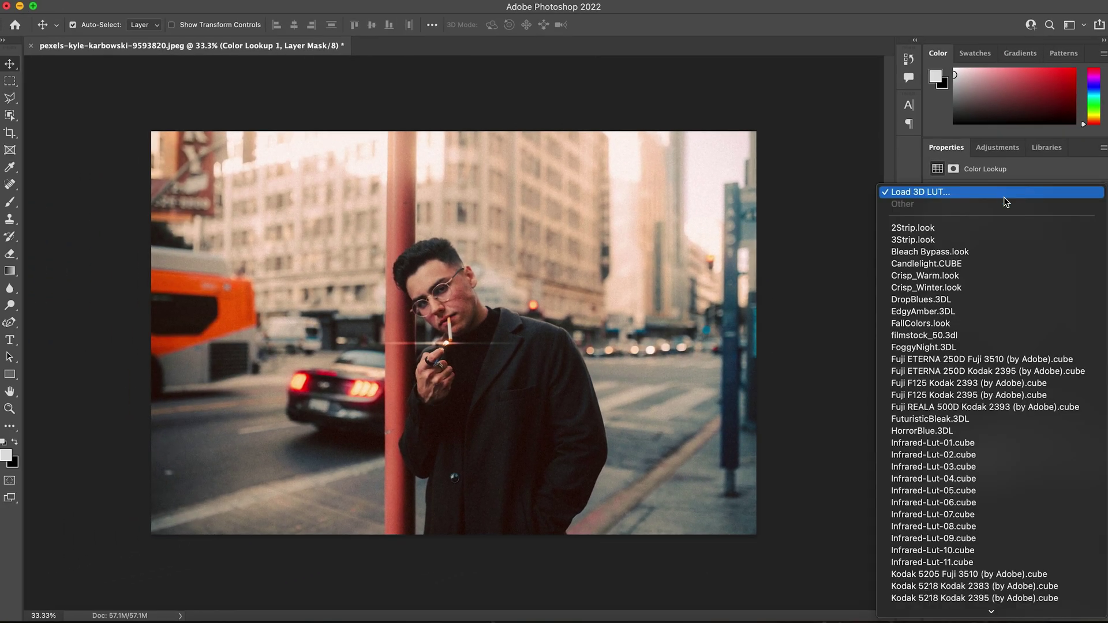
scroll(959, 346, "down", 10)
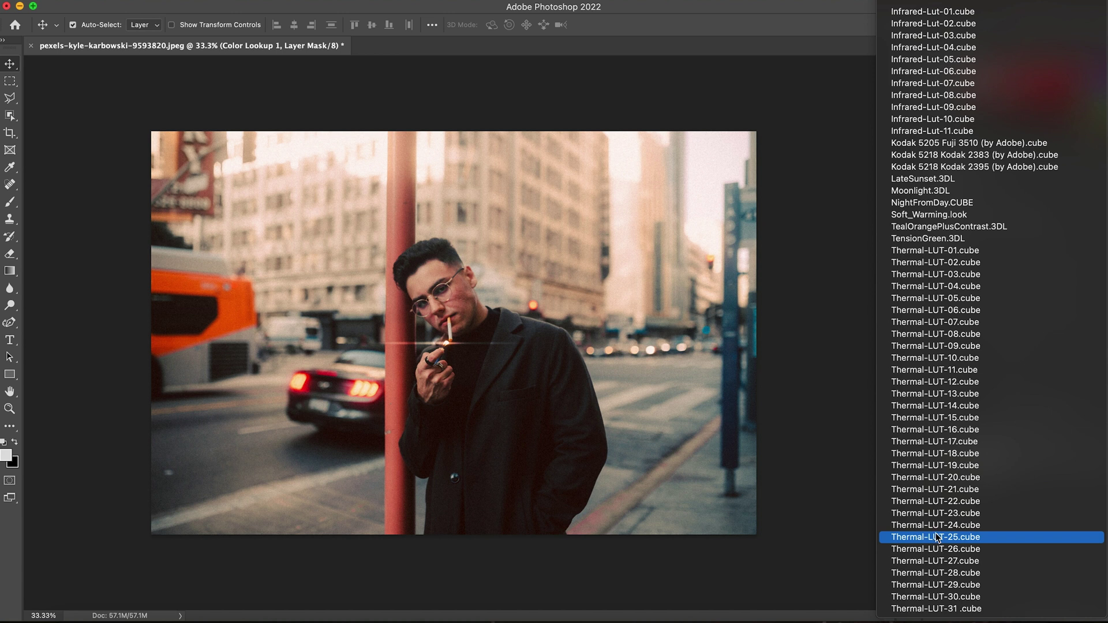
left_click(931, 311)
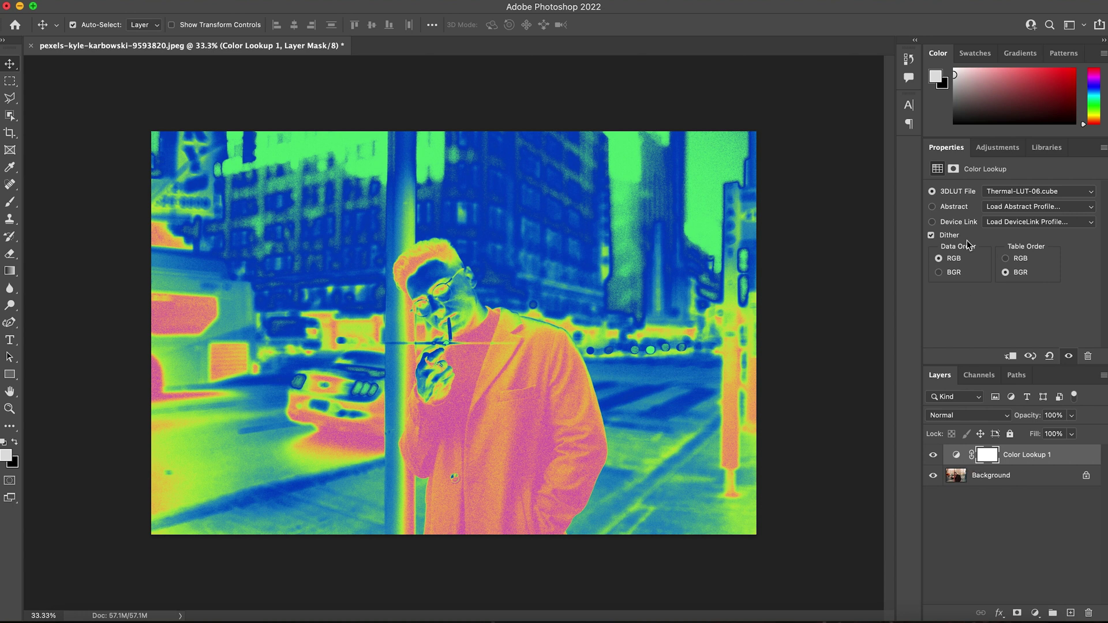
left_click(997, 148)
- Add a second Color Lookup layer using Thermal-LUT-30.cube and hide Color Lookup 1
left_click(1031, 196)
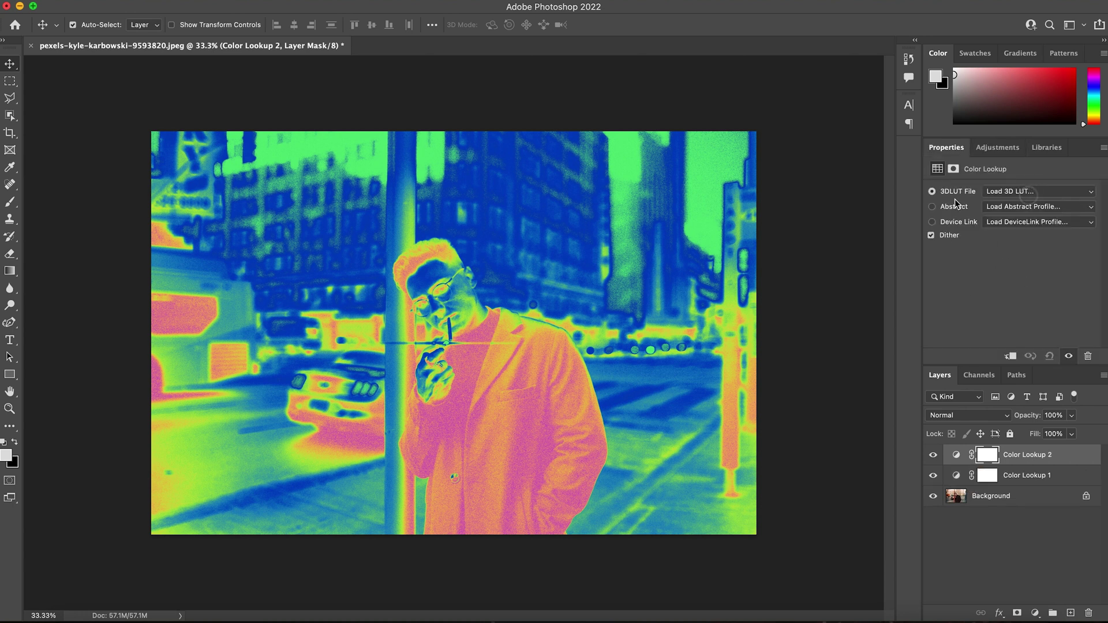
left_click(1001, 189)
scroll(909, 370, "down", 10)
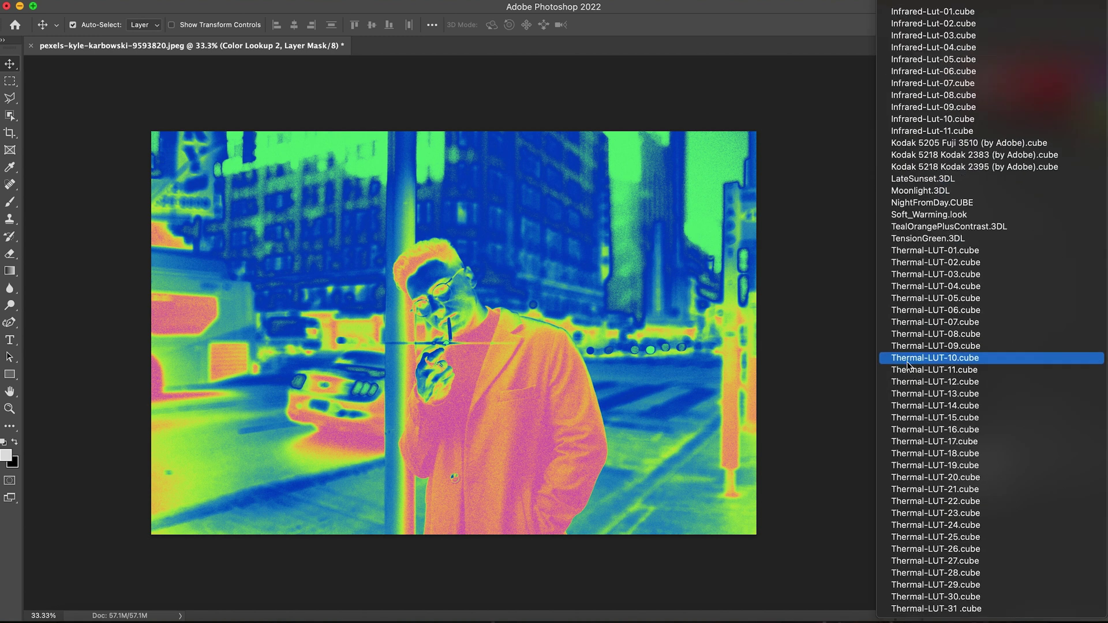
left_click(951, 597)
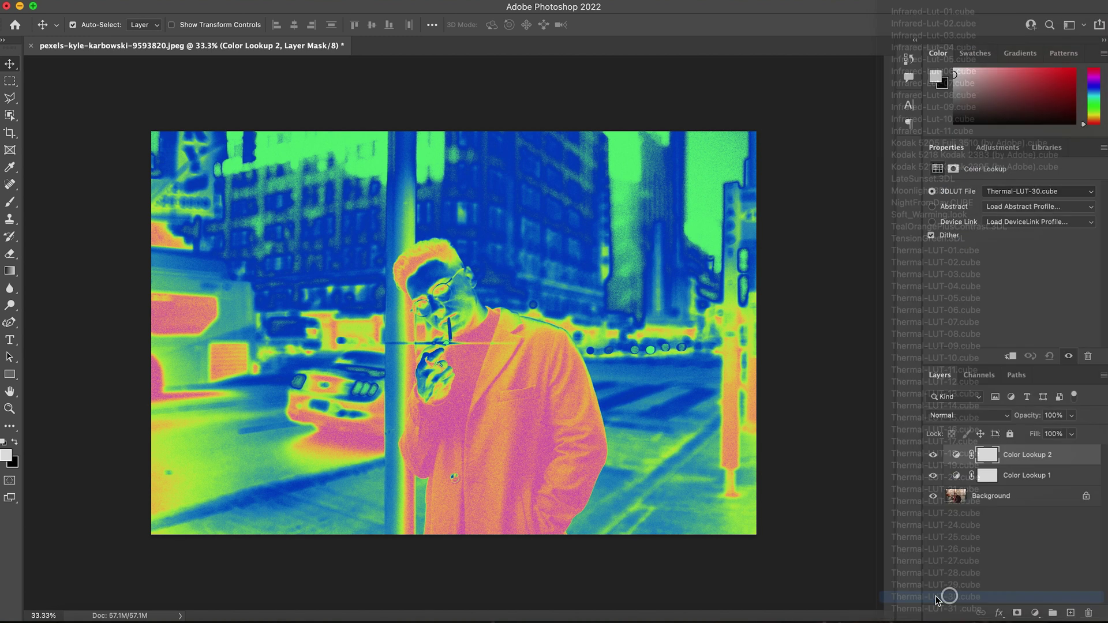
left_click(932, 476)
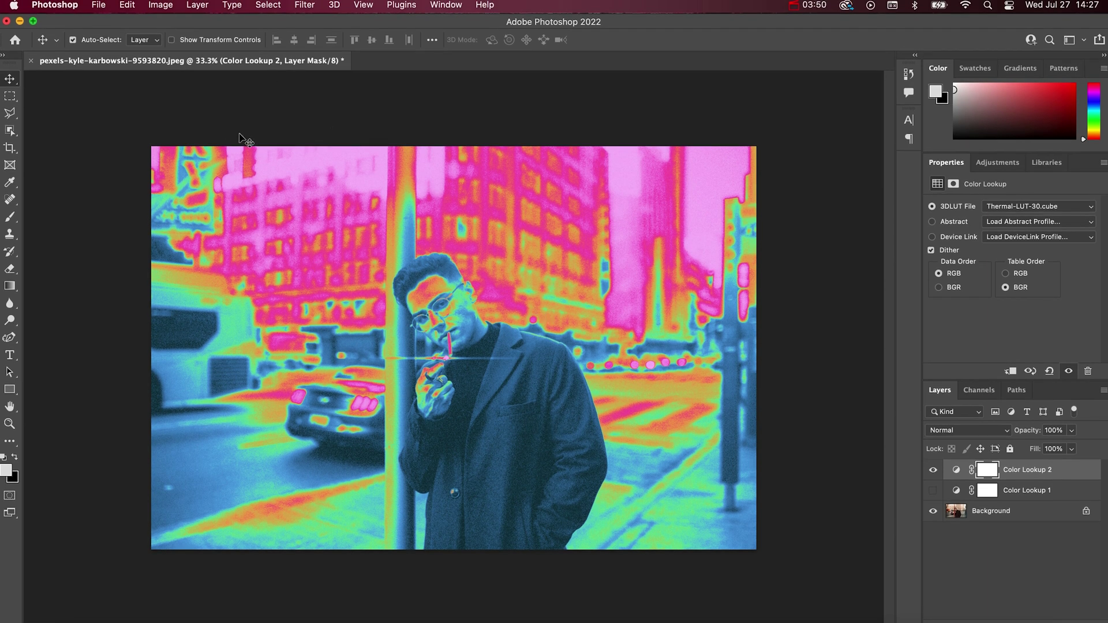
left_click(196, 5)
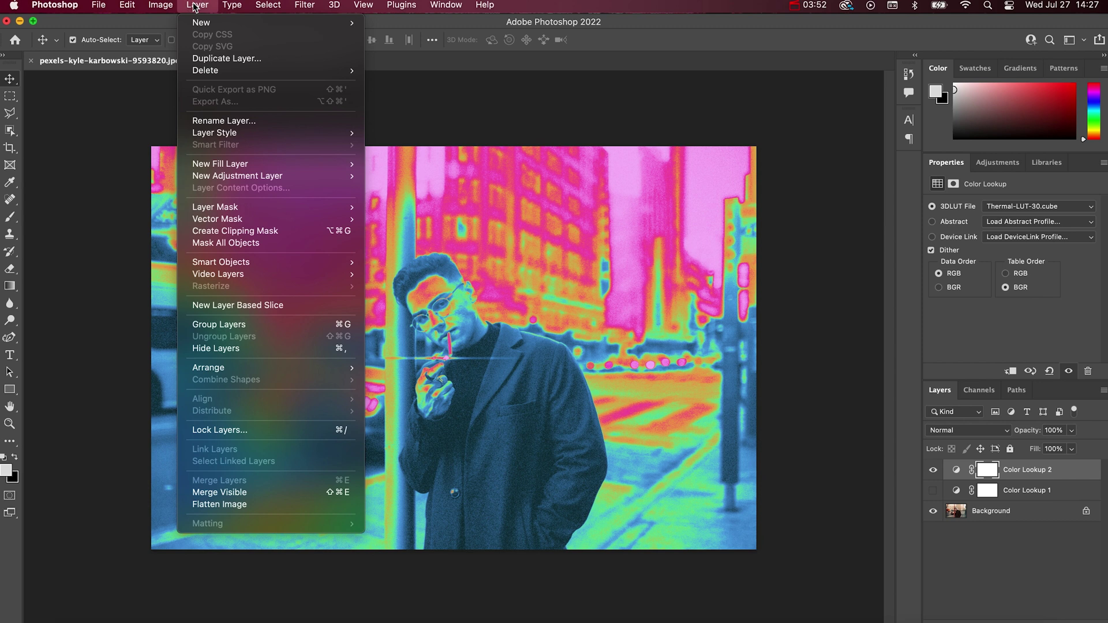
- Create a Levels 1 adjustment layer via New Adjustment Layer > Levels
mouse_move(255, 173)
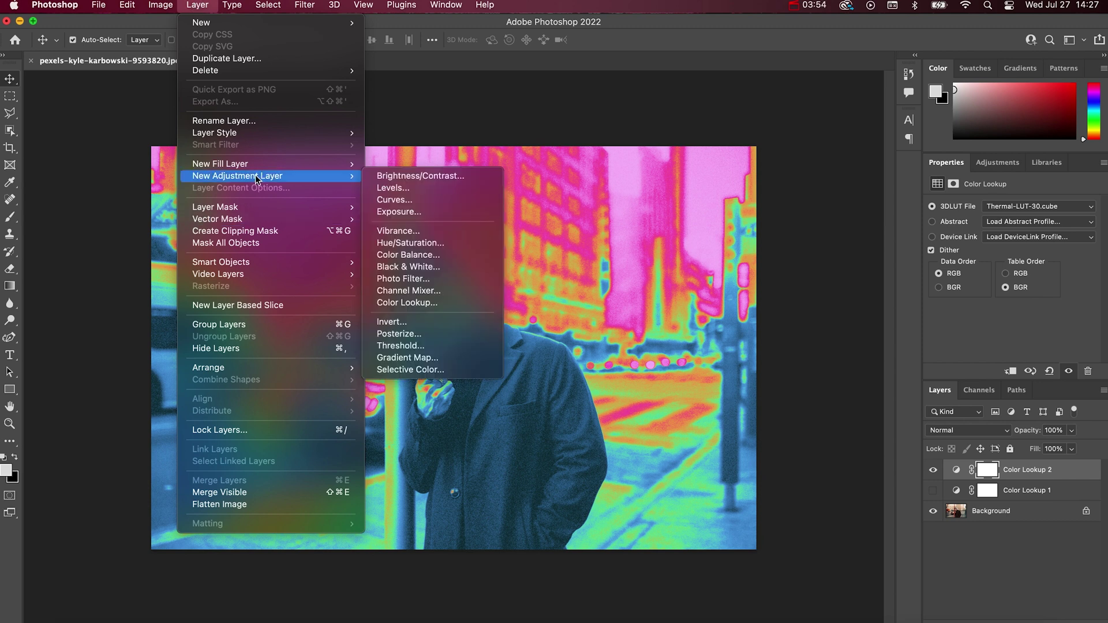
left_click(382, 189)
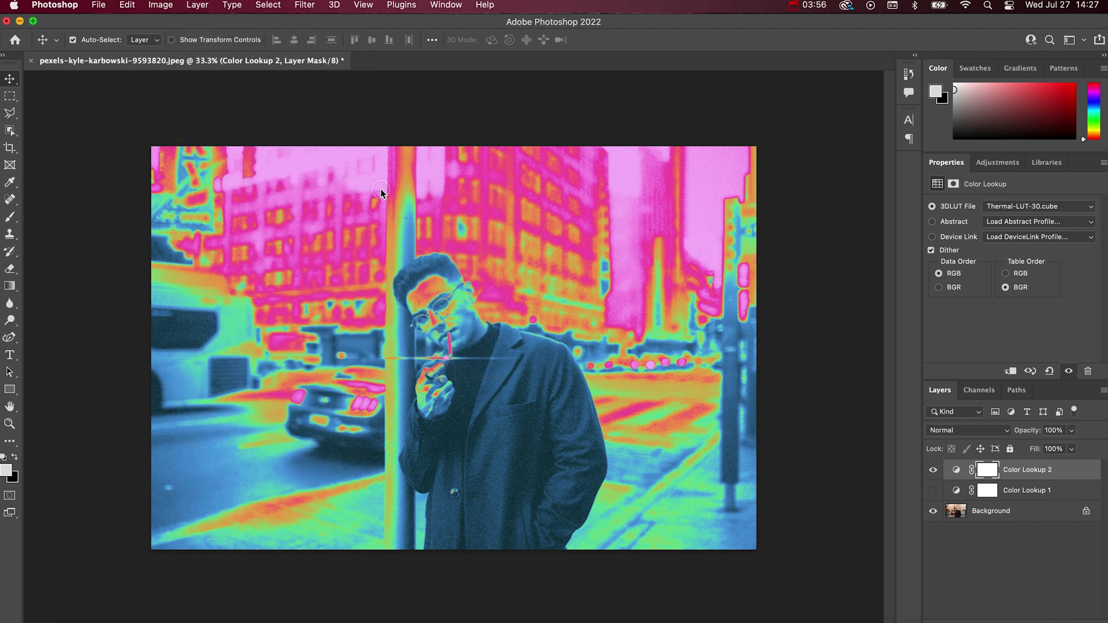
left_click(865, 238)
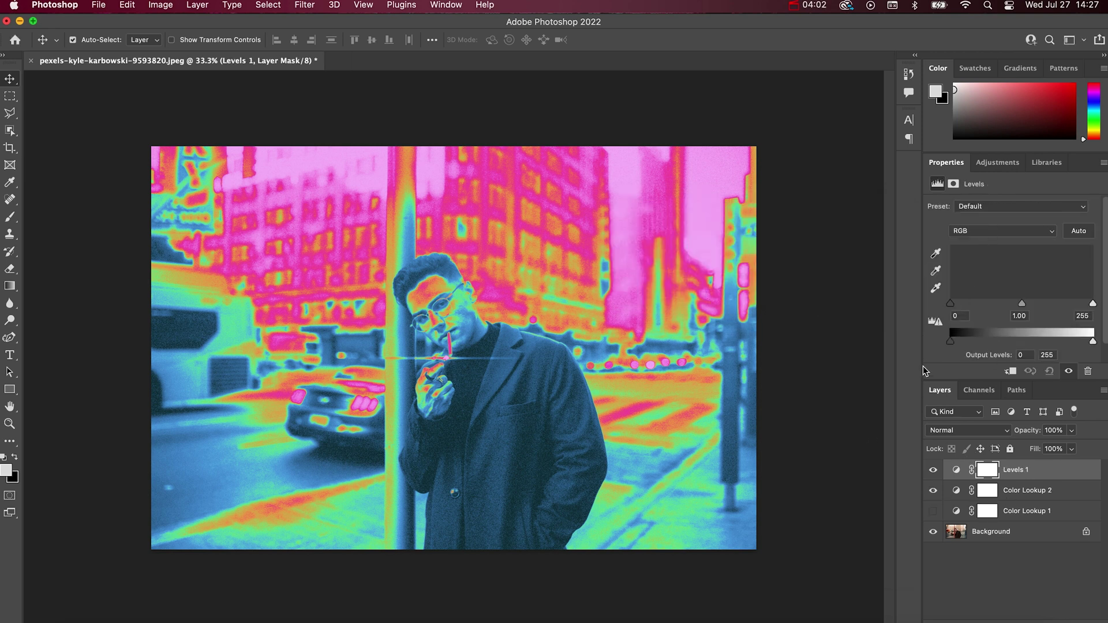
left_click_drag(923, 366, 910, 366)
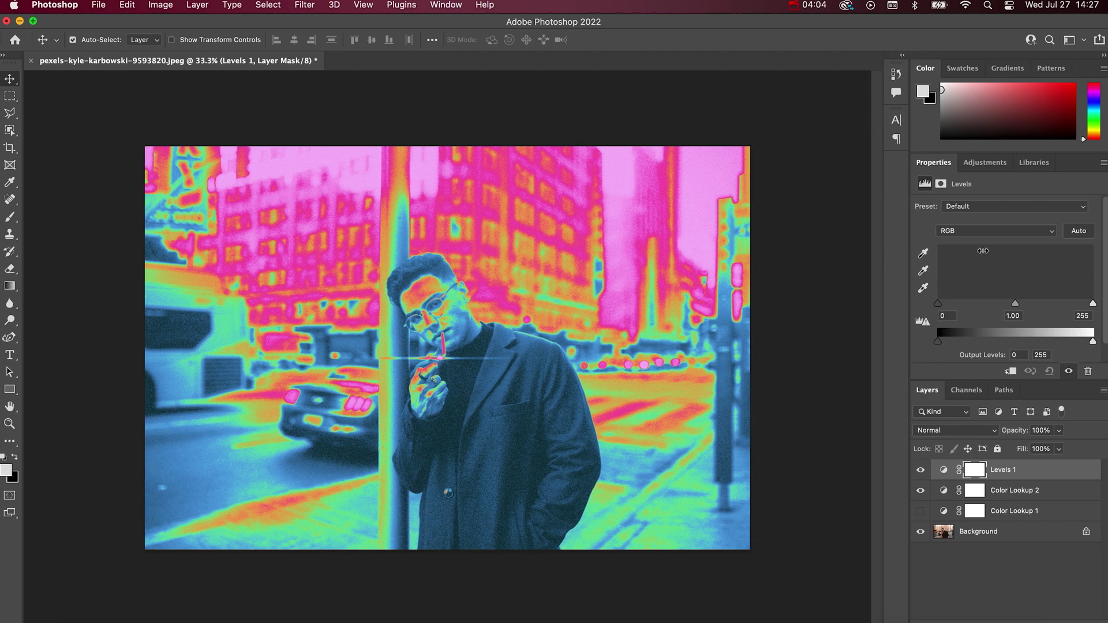
left_click(1001, 233)
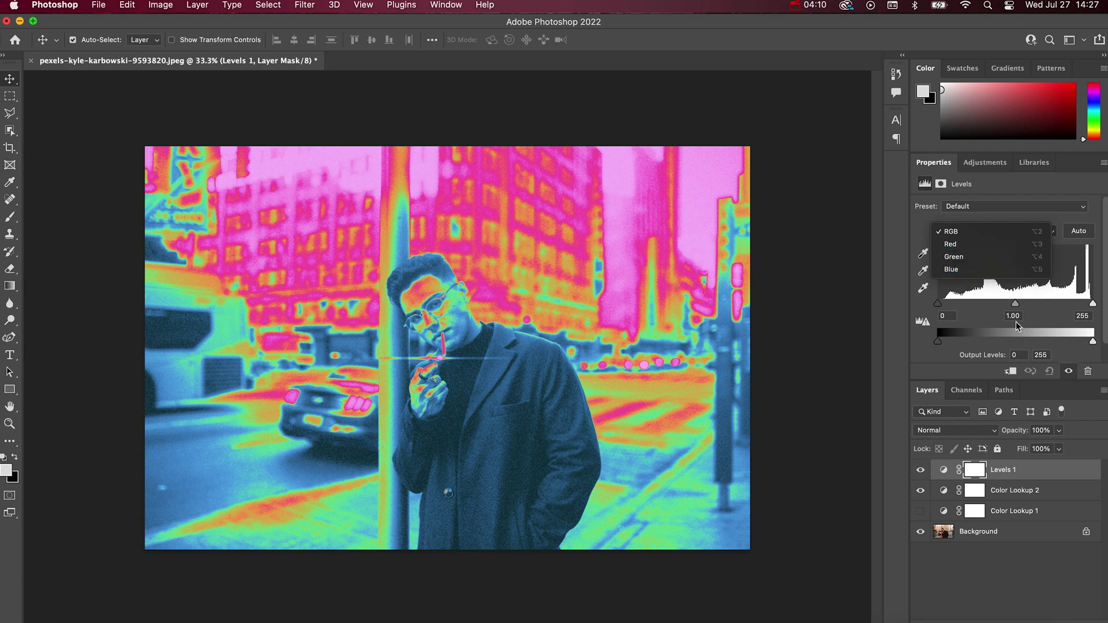
left_click(1044, 312)
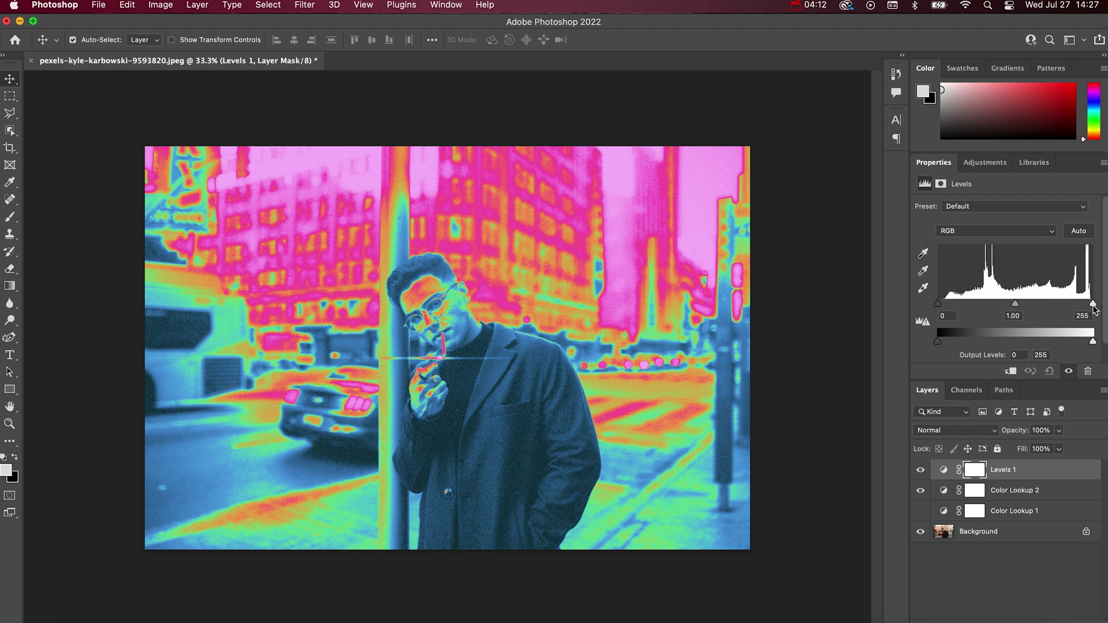
- Lower the Red channel's white input level to 165
left_click(971, 233)
left_click(975, 242)
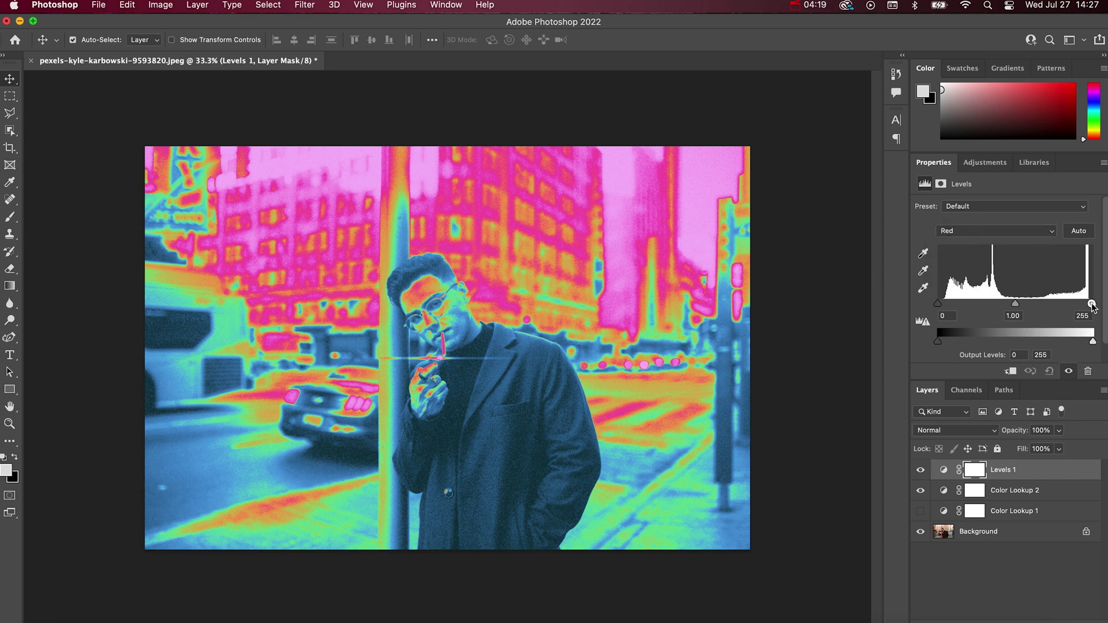
left_click_drag(1087, 306, 1088, 308)
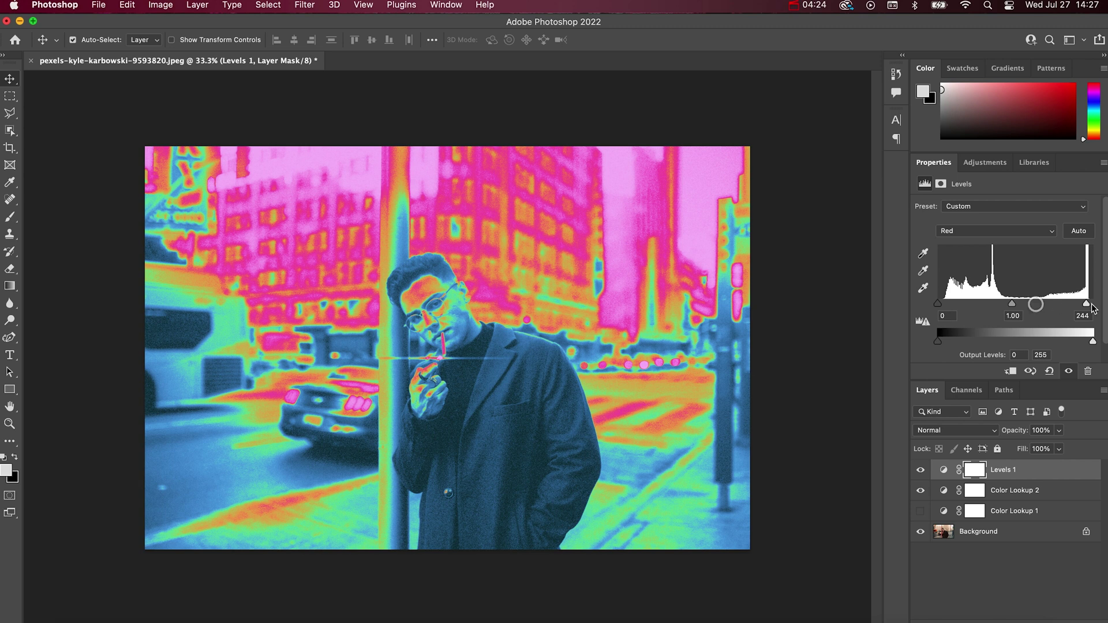
mouse_move(1086, 305)
left_mouse_down()
mouse_move(988, 306)
mouse_move(1088, 306)
left_mouse_up()
- Lower the Green white point to 172 and the Blue white point to 214
left_click(975, 232)
left_click(967, 248)
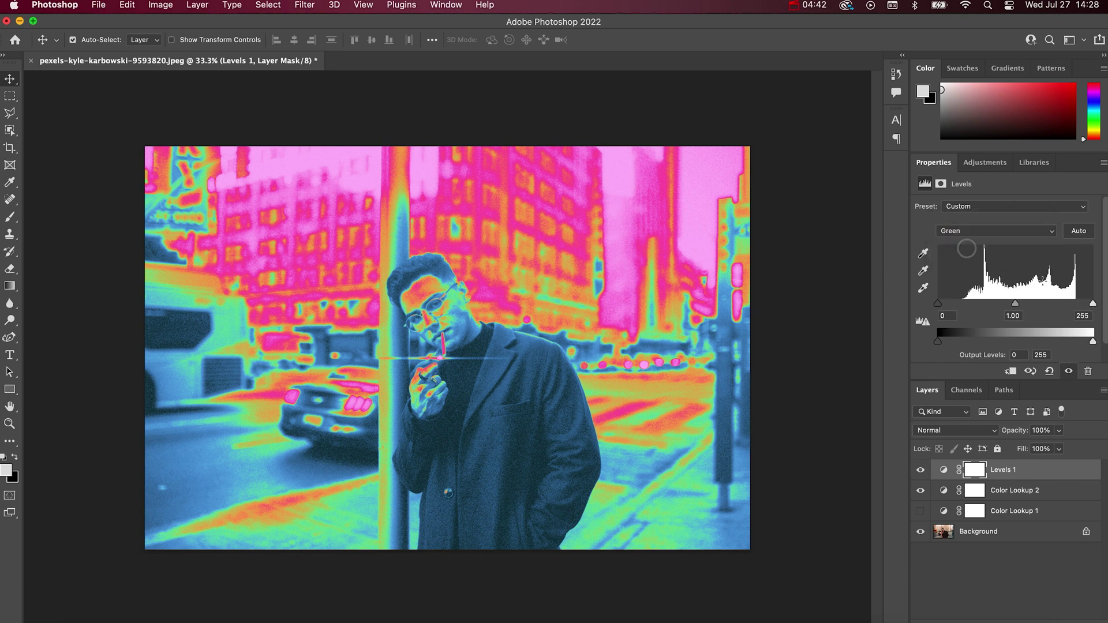
mouse_move(1094, 306)
left_mouse_down()
mouse_move(1038, 308)
mouse_move(1095, 306)
left_mouse_up()
left_click(966, 231)
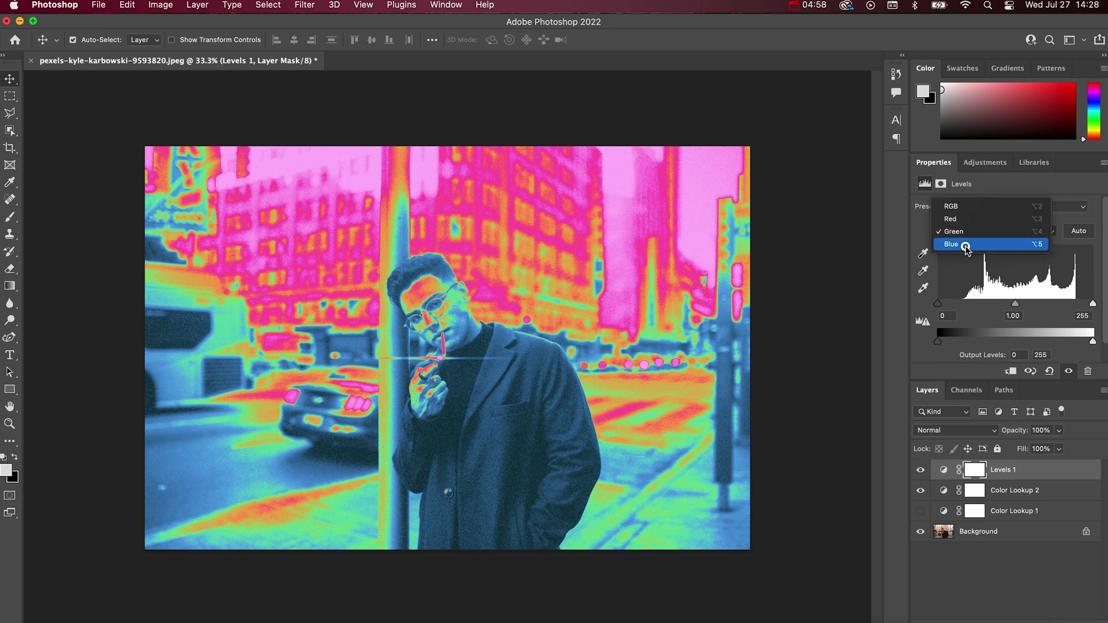
left_click(964, 244)
left_click_drag(1094, 305, 1067, 305)
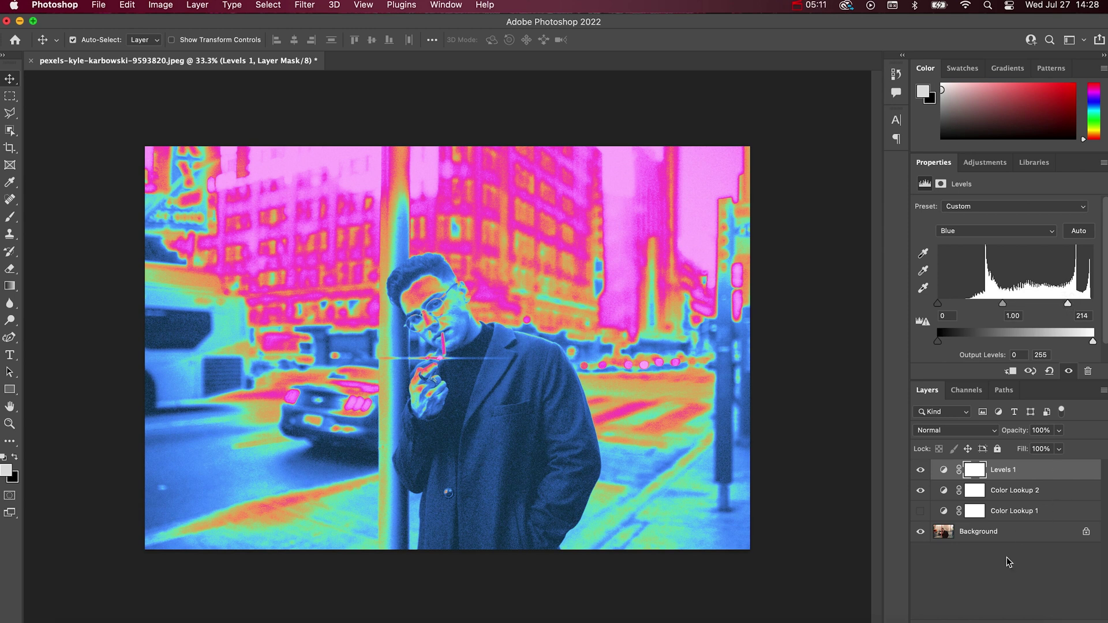
left_click(997, 575)
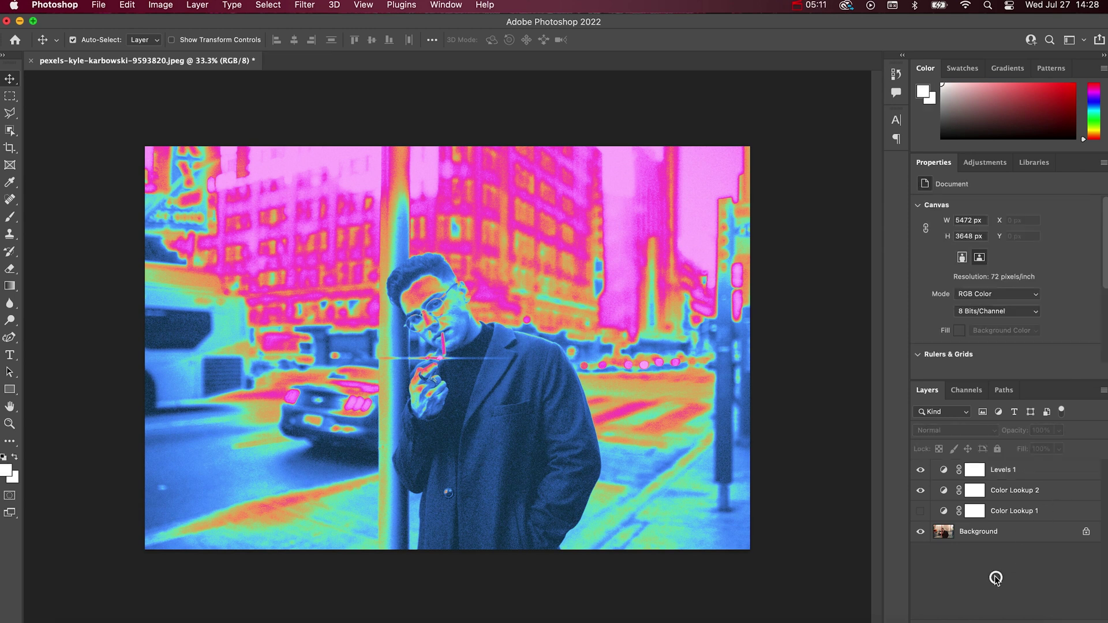
- Add a Hue/Saturation 1 adjustment layer with Hue set to +18
left_click(198, 5)
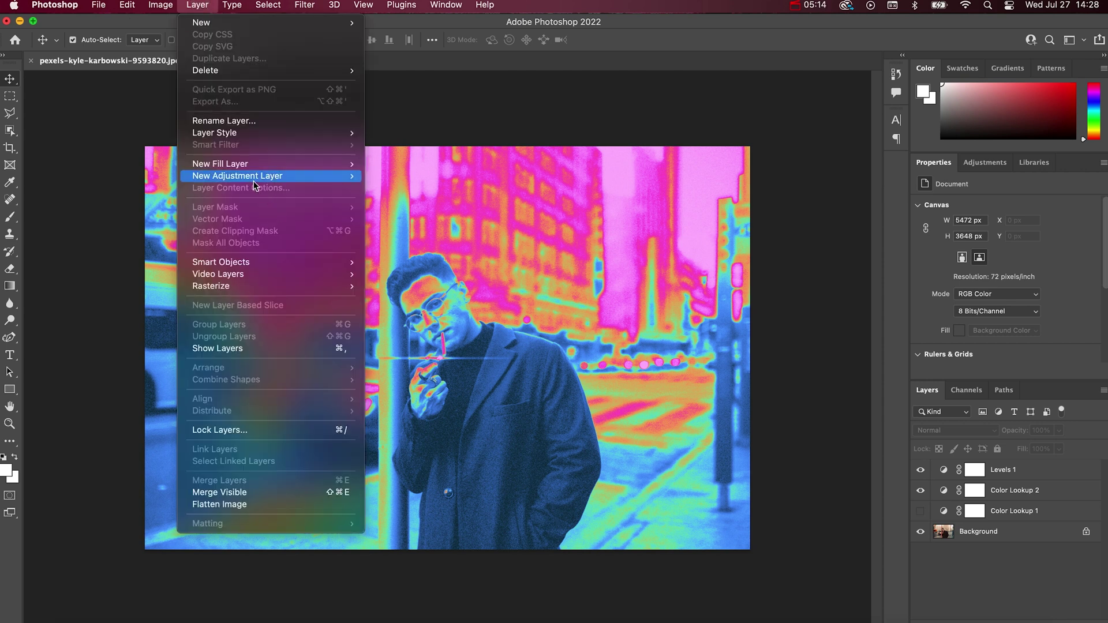
mouse_move(246, 181)
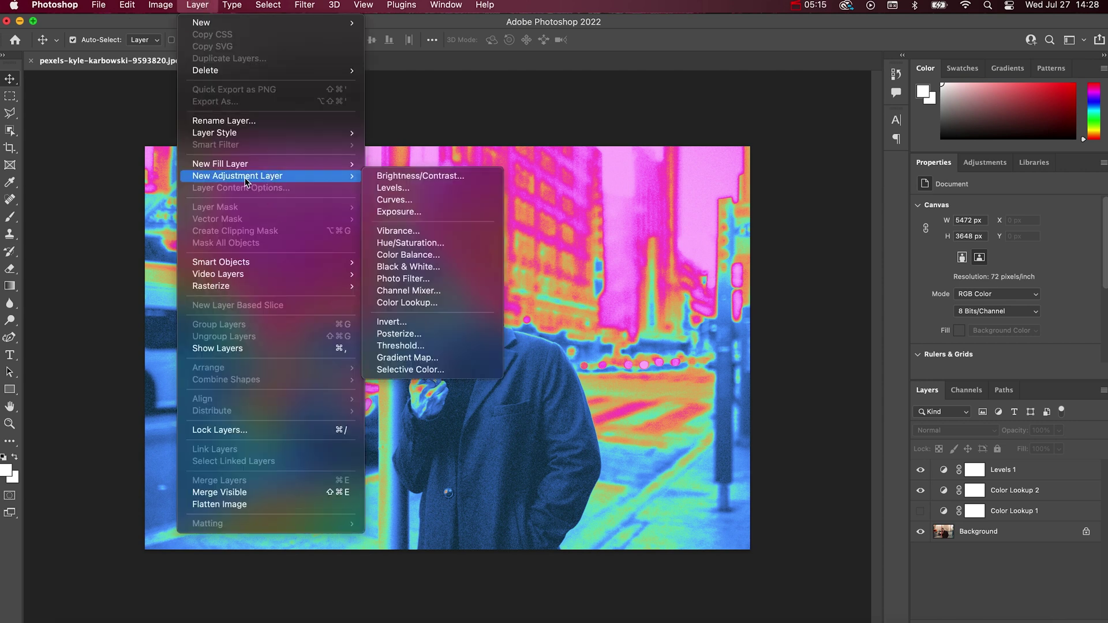
left_click(398, 245)
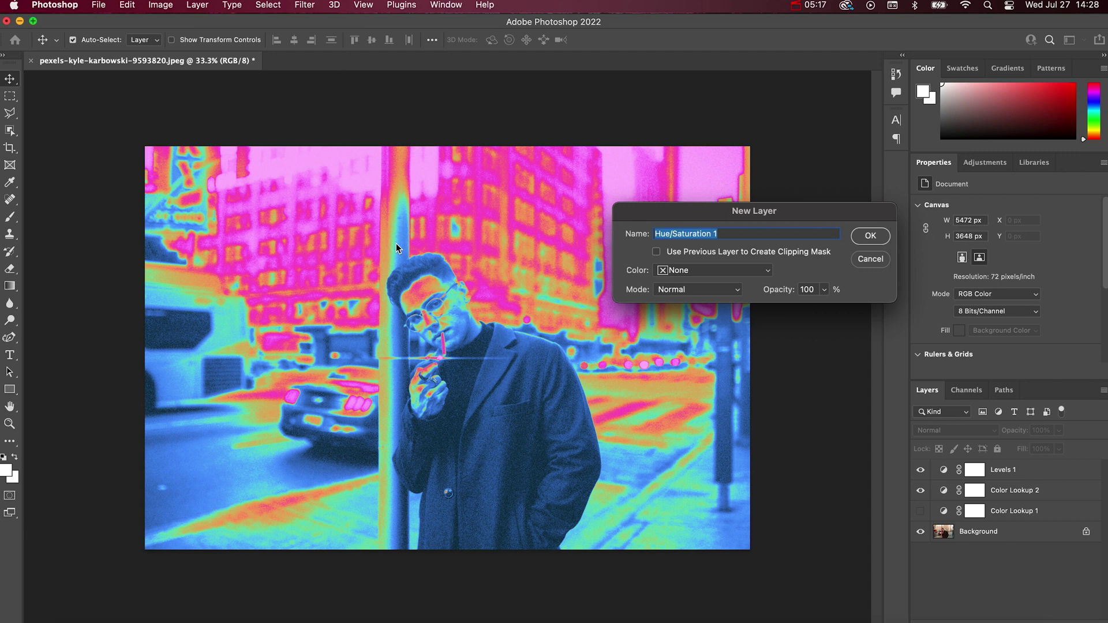
left_click(870, 237)
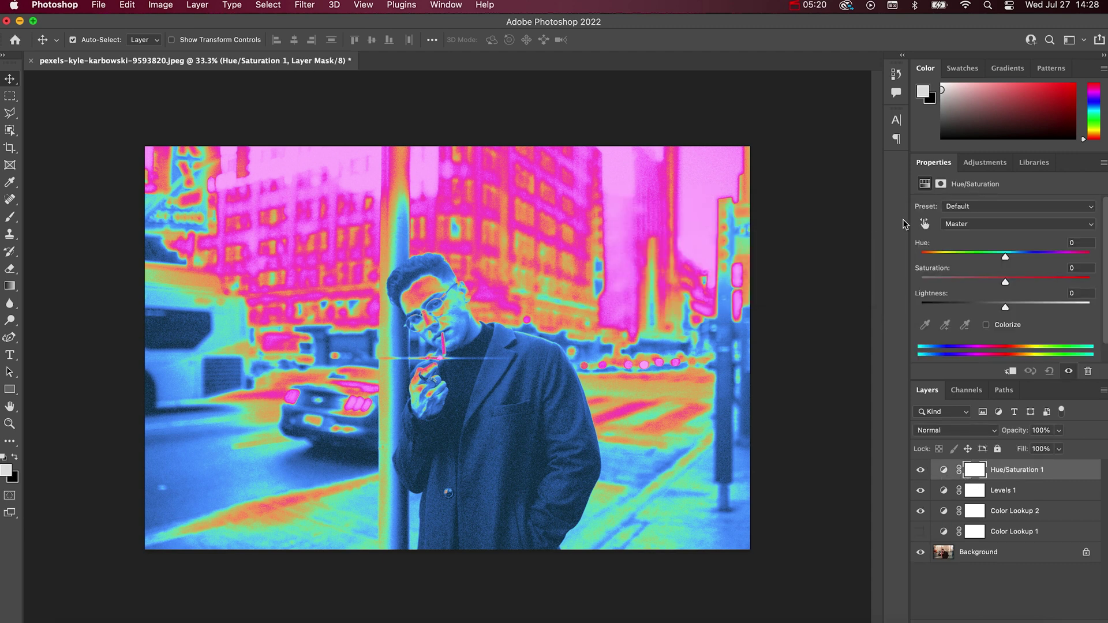
mouse_move(1006, 256)
left_mouse_down()
mouse_move(1043, 256)
mouse_move(920, 257)
mouse_move(1080, 258)
mouse_move(977, 257)
mouse_move(1006, 262)
left_mouse_up()
mouse_move(1006, 261)
left_mouse_down()
mouse_move(1044, 260)
mouse_move(985, 258)
mouse_move(1024, 259)
left_mouse_up()
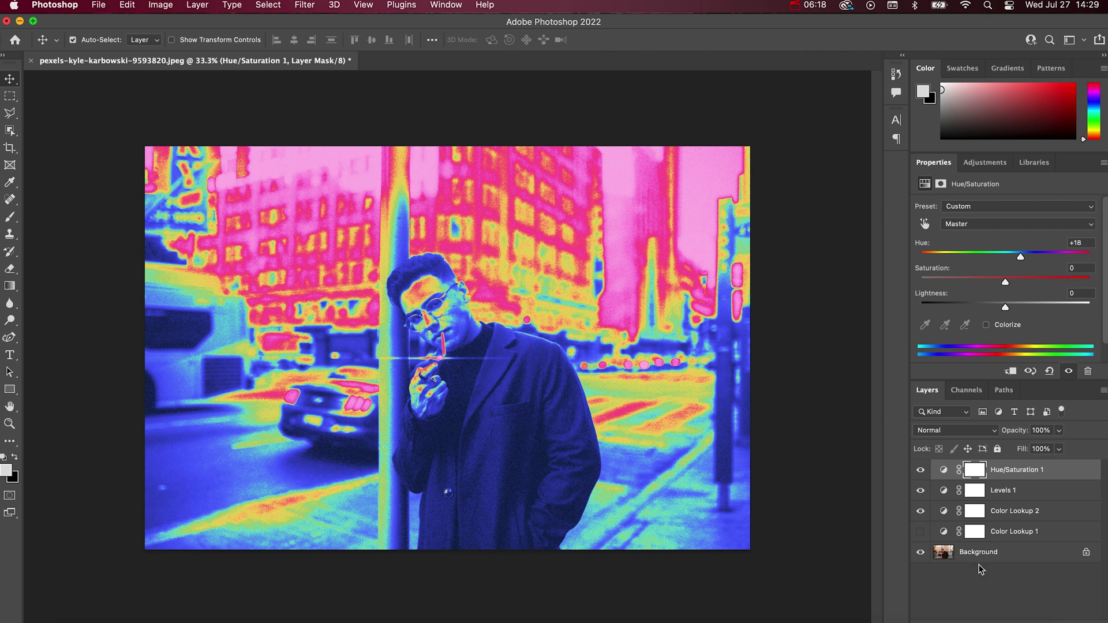
left_click(983, 608)
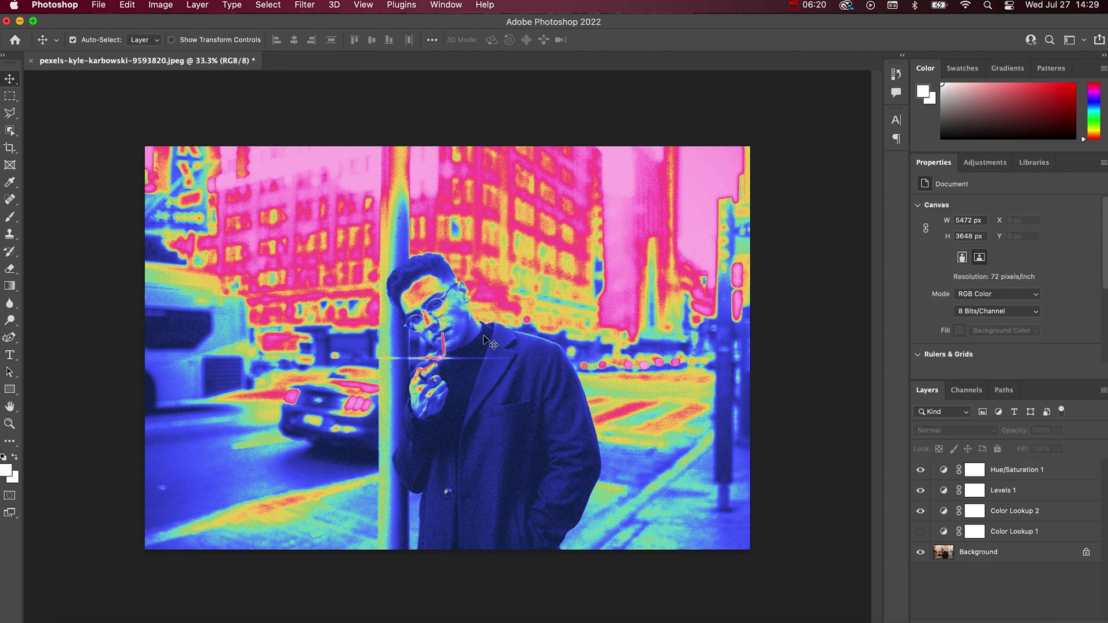